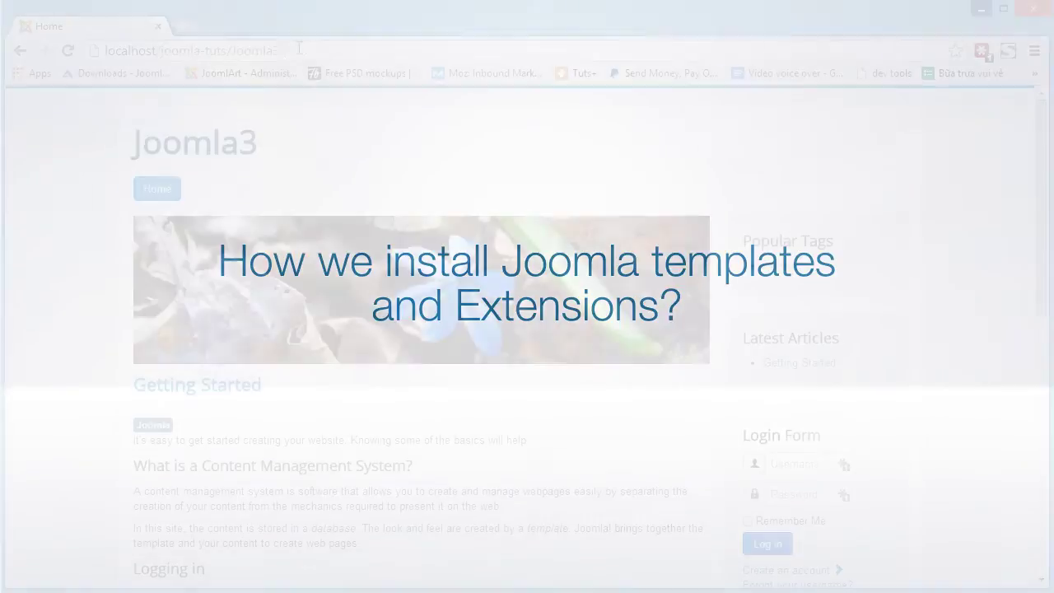
Step: Open the site's /administrator page and log in with the administrator username and password
{"action": "type", "text": "dministrator"}
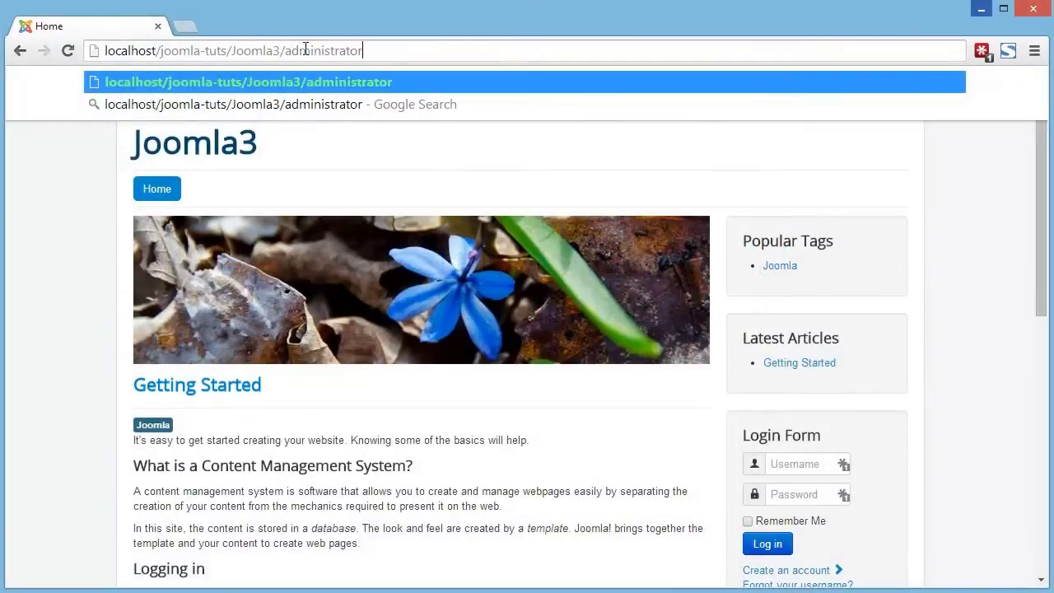
{"action": "key", "text": "Return"}
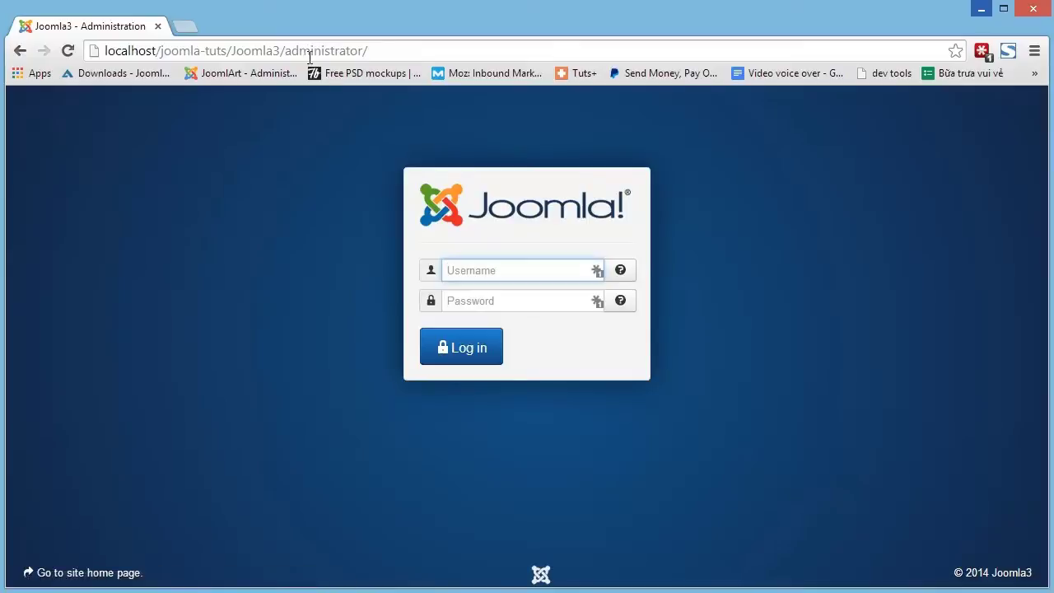
{"action": "type", "text": "admin"}
{"action": "key", "text": "Tab"}
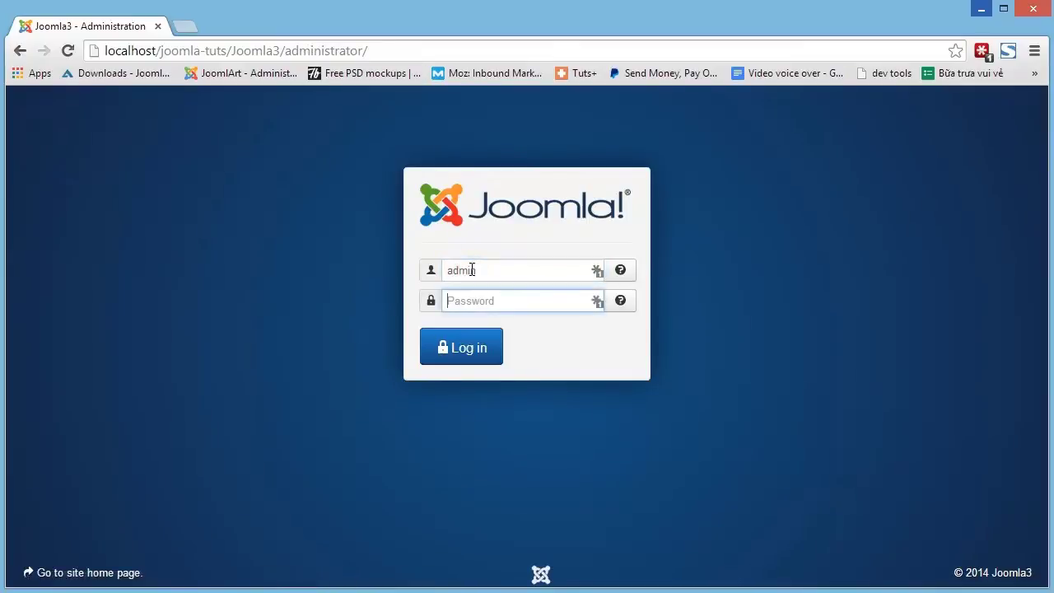
{"action": "type", "text": "123456"}
{"action": "left_click", "coordinate": [462, 350]}
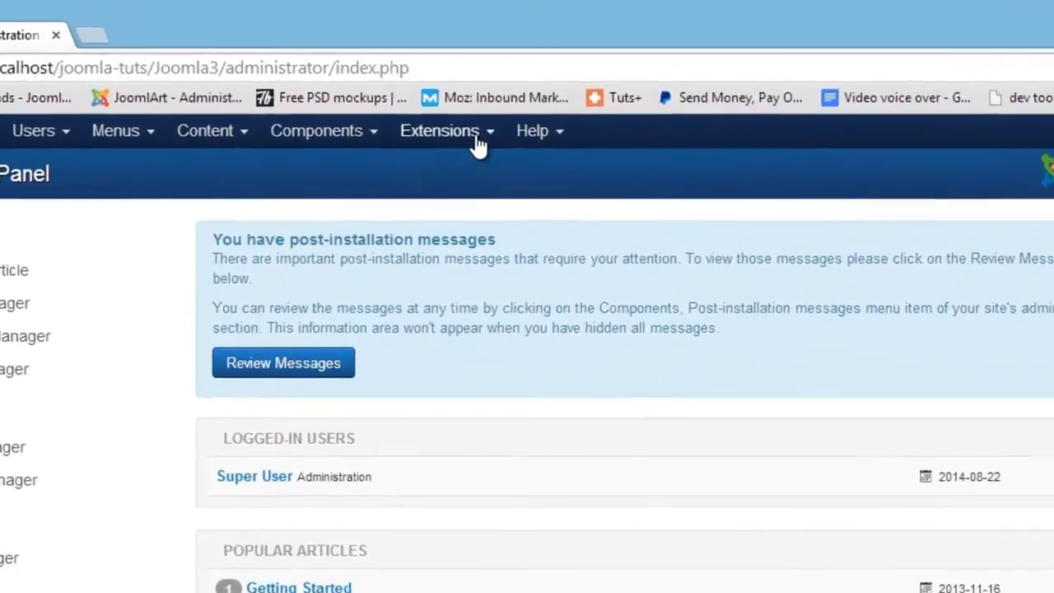
Step: Upload and install the Purity III template zip package in the Extension Manager
{"action": "left_click", "coordinate": [478, 135]}
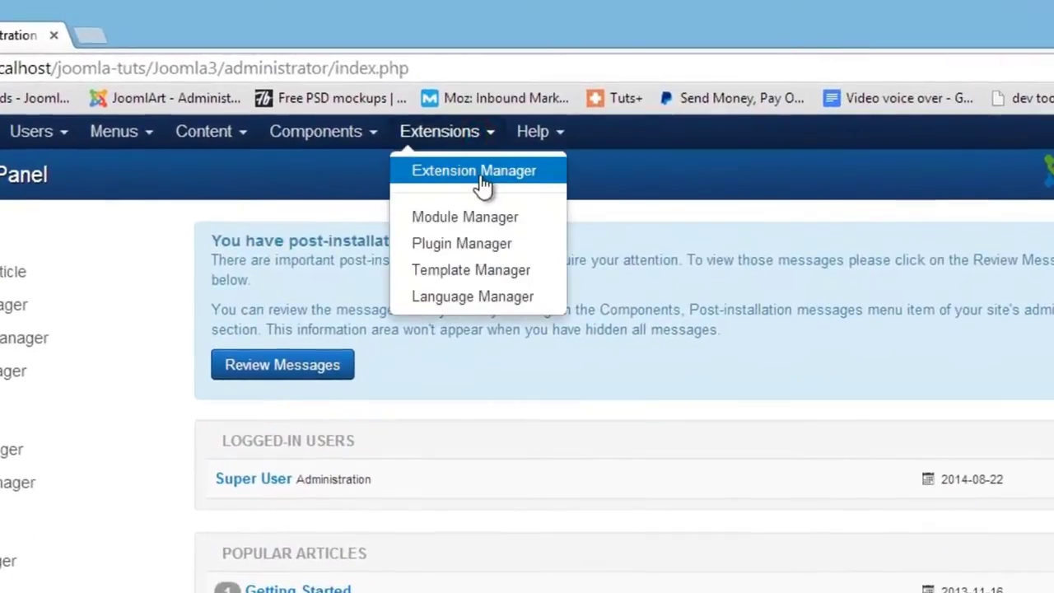
{"action": "left_click", "coordinate": [482, 182]}
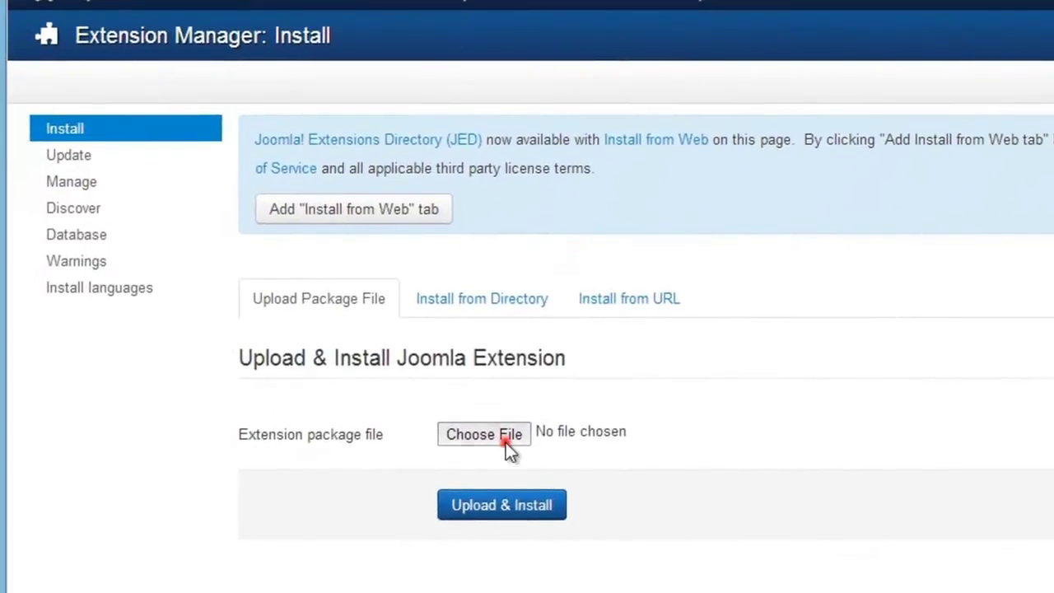
{"action": "left_click", "coordinate": [506, 443]}
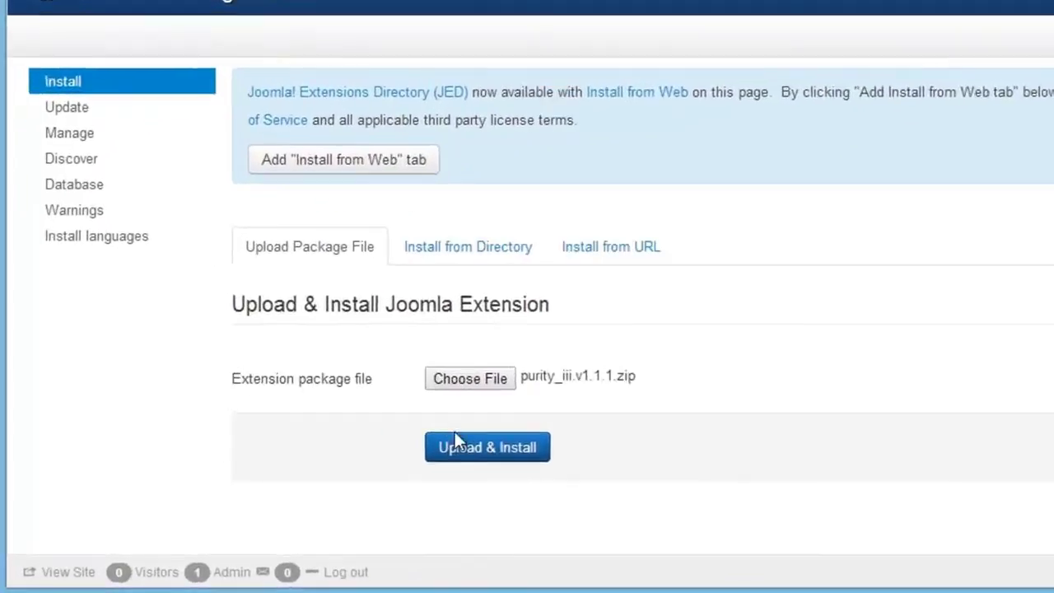
{"action": "left_click", "coordinate": [363, 482]}
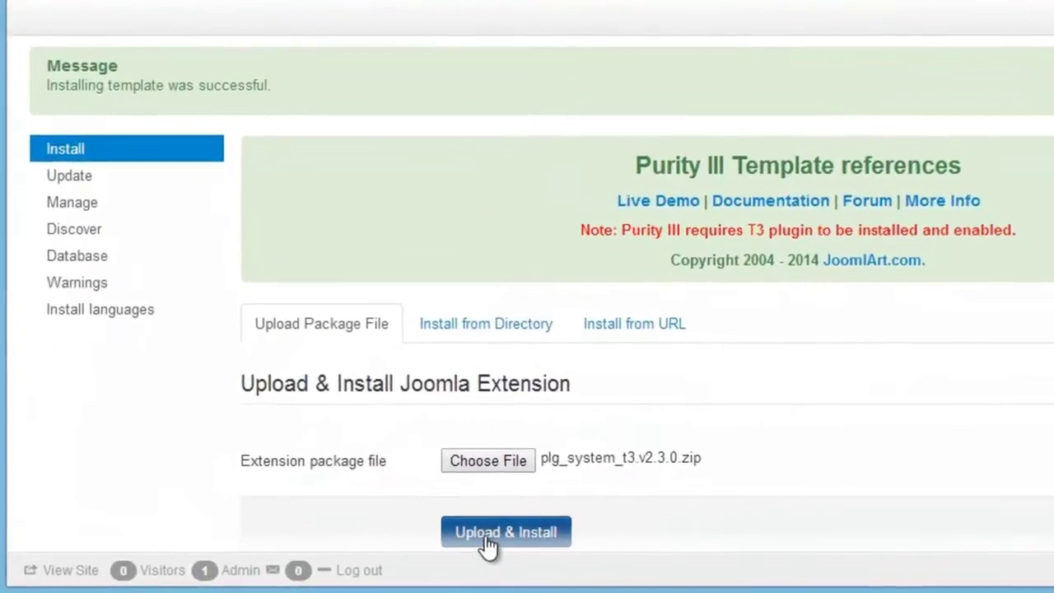
Step: Install the plg_system_t3 T3 Framework package and bring up the Template Manager styles list
{"action": "left_click", "coordinate": [488, 542]}
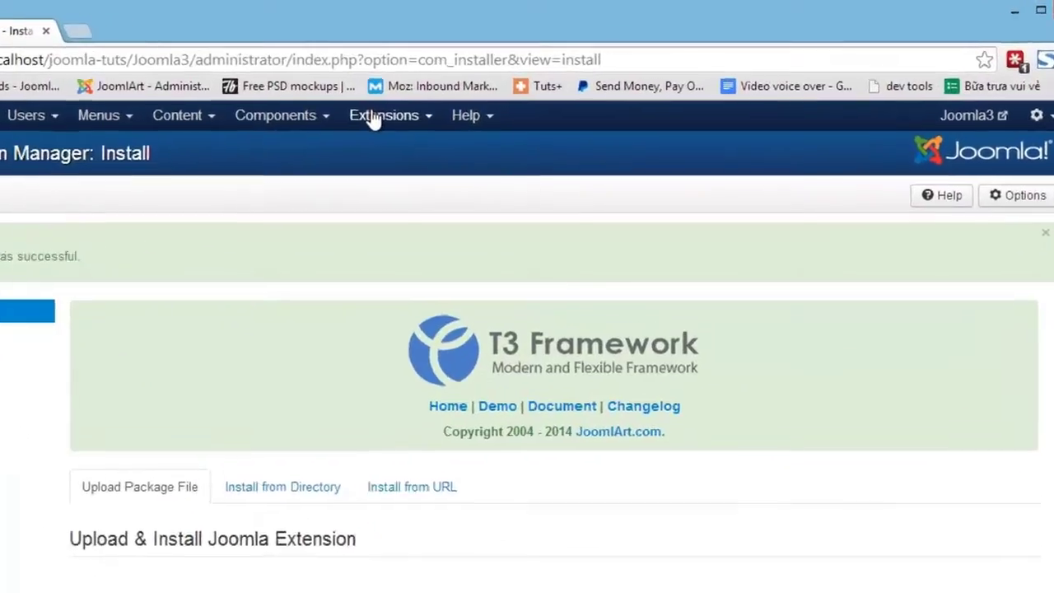
{"action": "left_click", "coordinate": [436, 98]}
{"action": "left_click", "coordinate": [350, 276]}
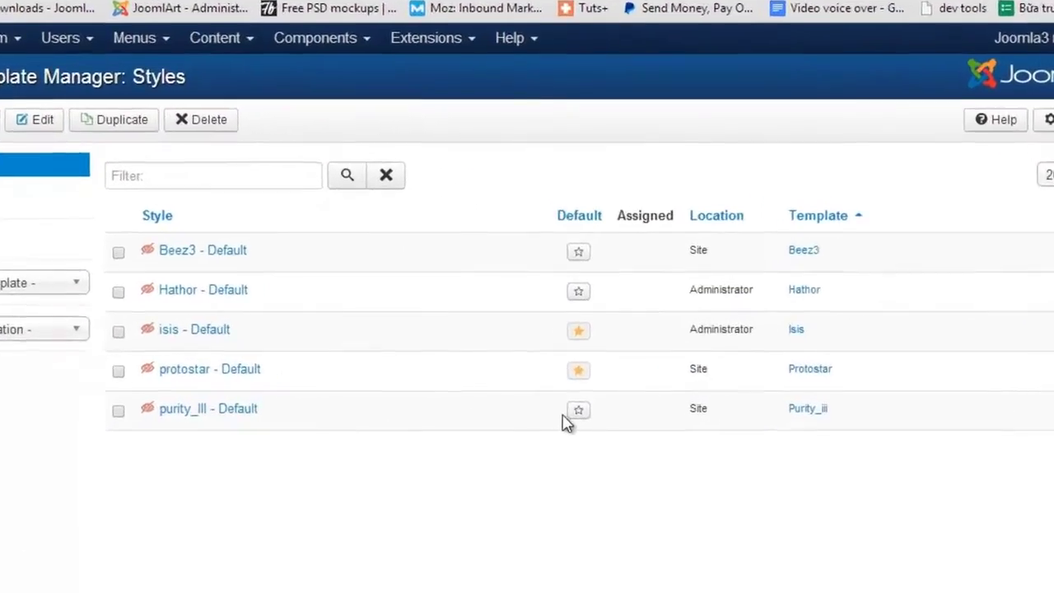
Step: Make purity_III - Default the default site style and preview the site
{"action": "left_click", "coordinate": [579, 413]}
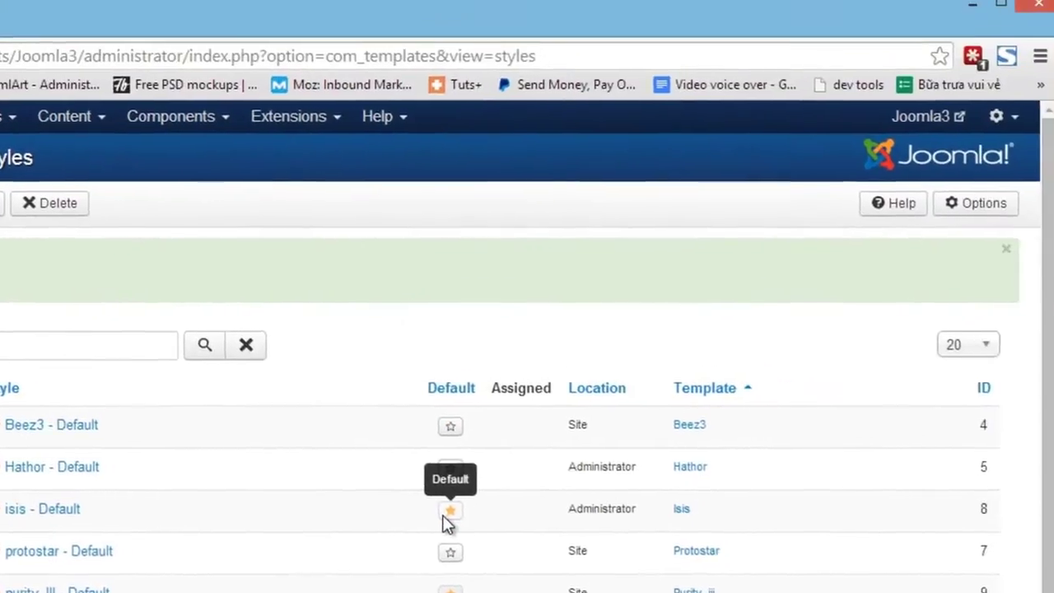
{"action": "left_click", "coordinate": [931, 115]}
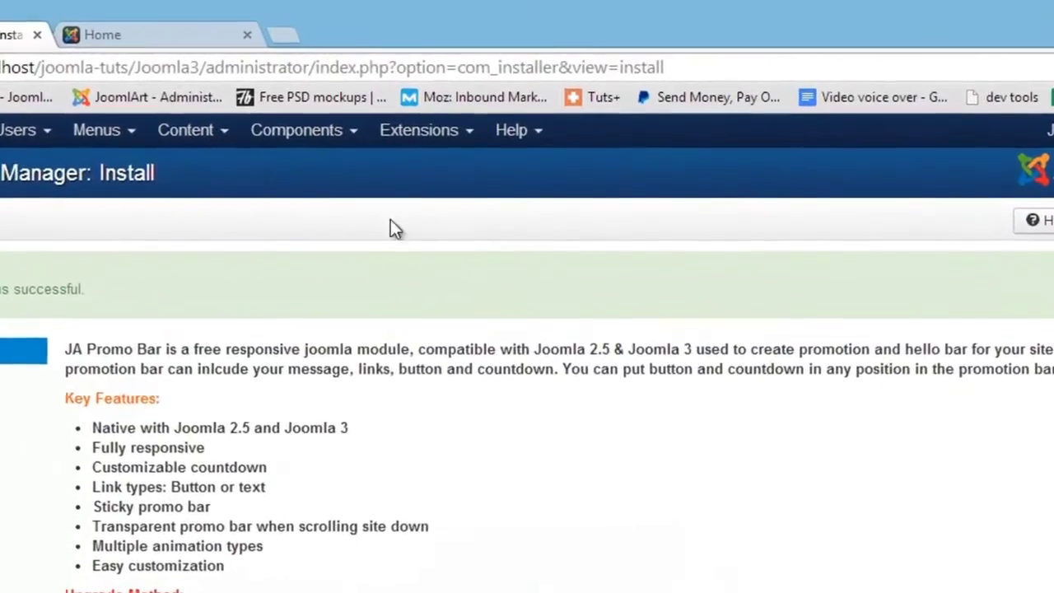
Step: Search the Module Manager for 'ja pro' and open the JA Promo Bar module
{"action": "left_click", "coordinate": [451, 100]}
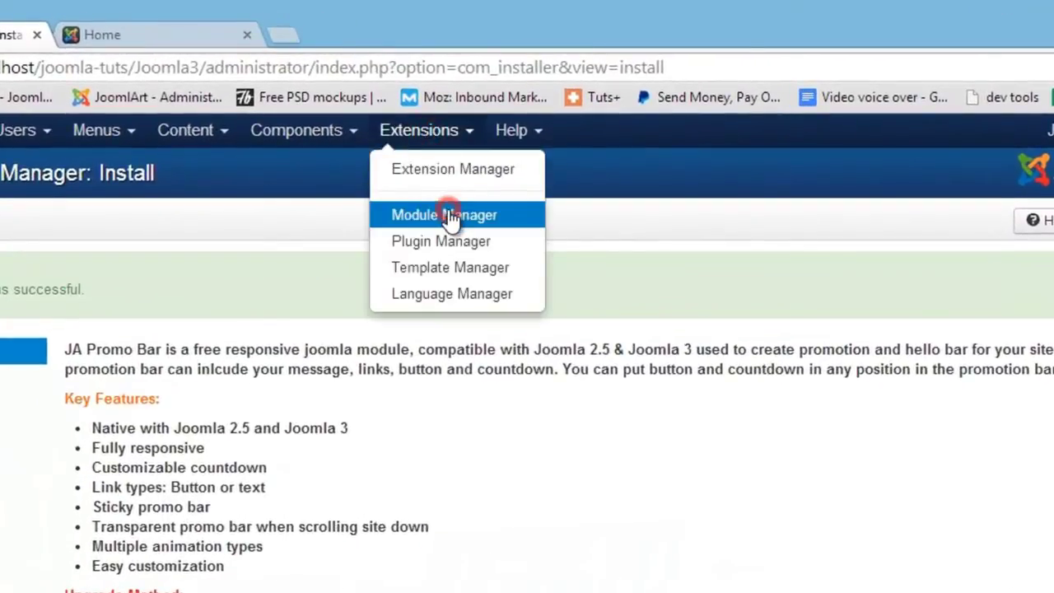
{"action": "left_click", "coordinate": [450, 216]}
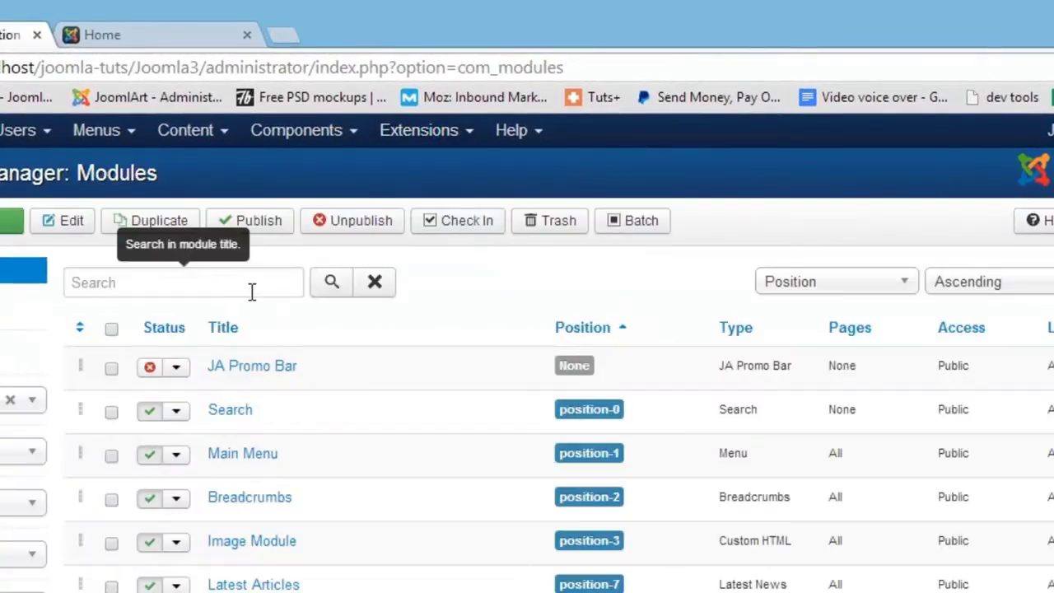
{"action": "left_click", "coordinate": [252, 288]}
{"action": "type", "text": "ja "}
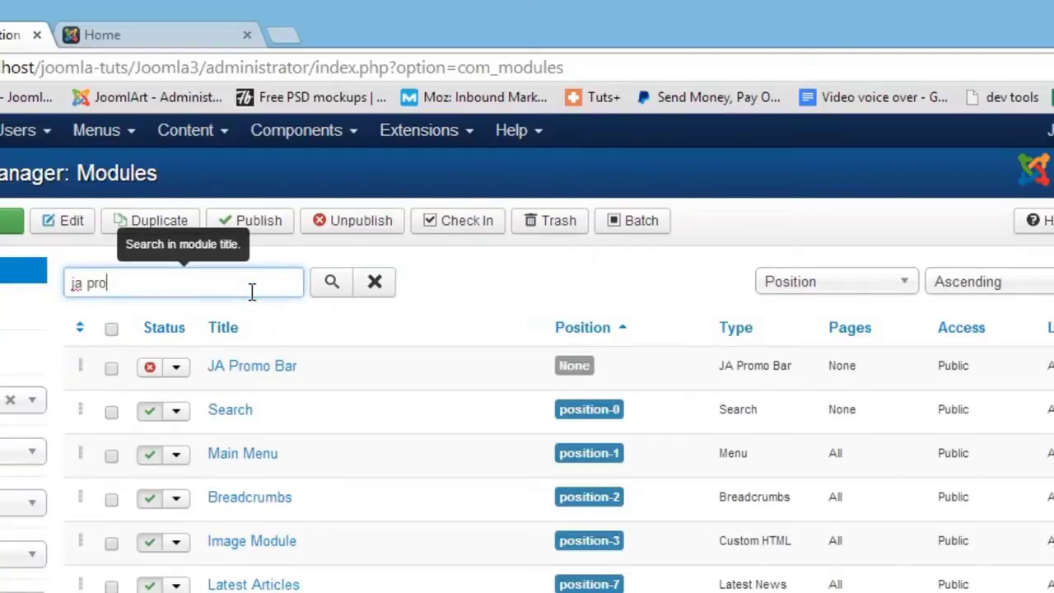
{"action": "type", "text": "pro"}
{"action": "key", "text": "Return"}
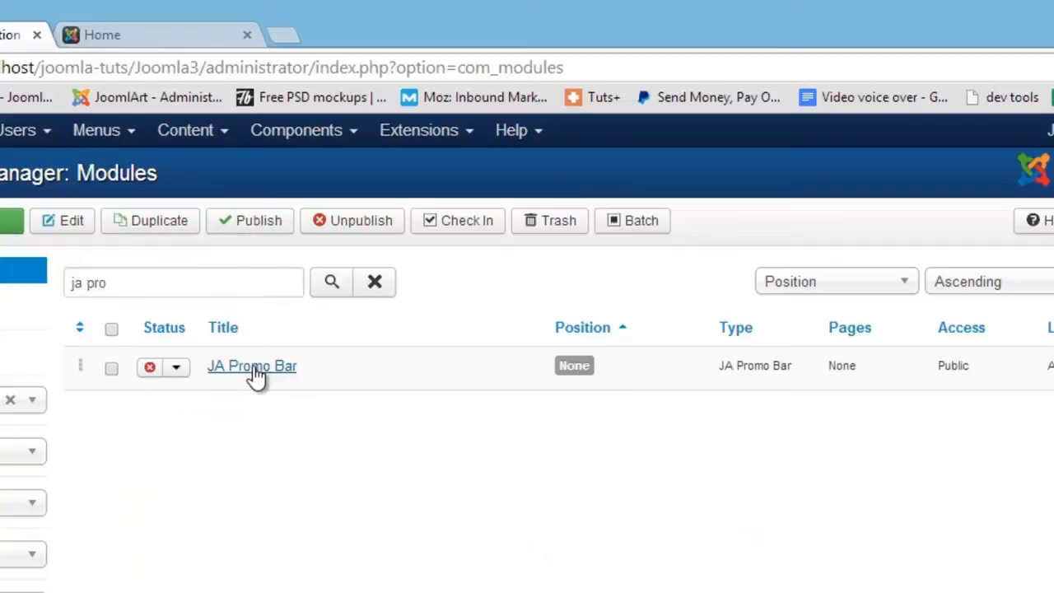
{"action": "left_click", "coordinate": [255, 372]}
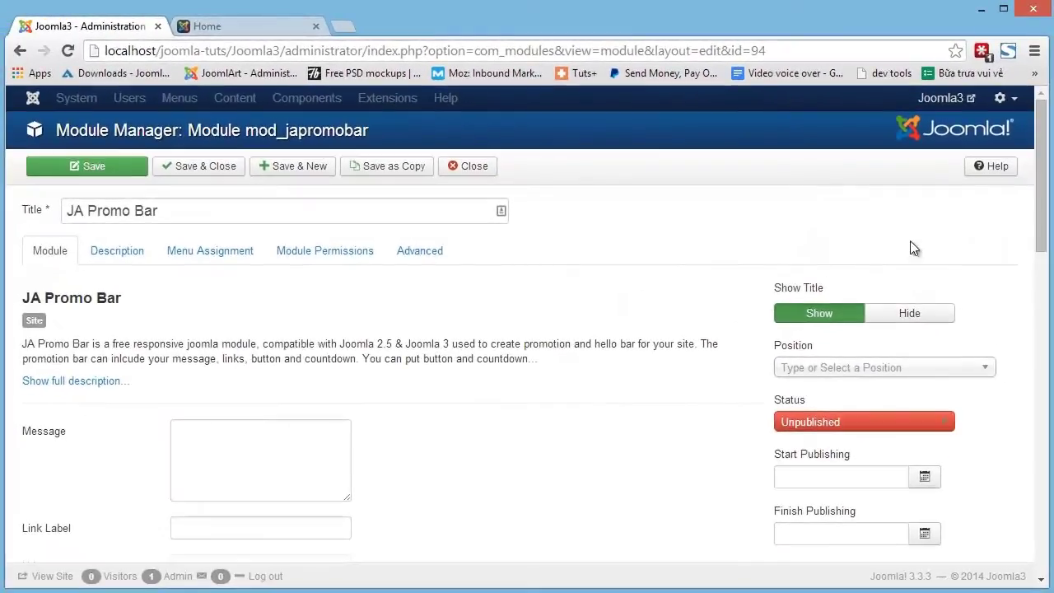
Step: Set the JA Promo Bar module status to Published
{"action": "left_click_drag", "start_coordinate": [1042, 206], "coordinate": [1044, 262]}
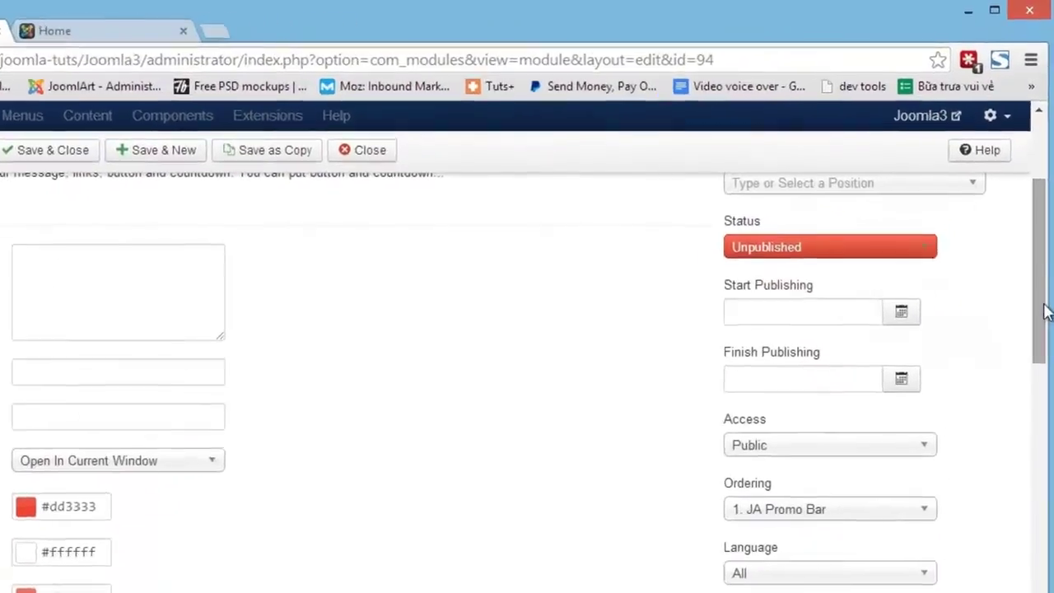
{"action": "left_click", "coordinate": [838, 251]}
{"action": "left_click", "coordinate": [813, 276]}
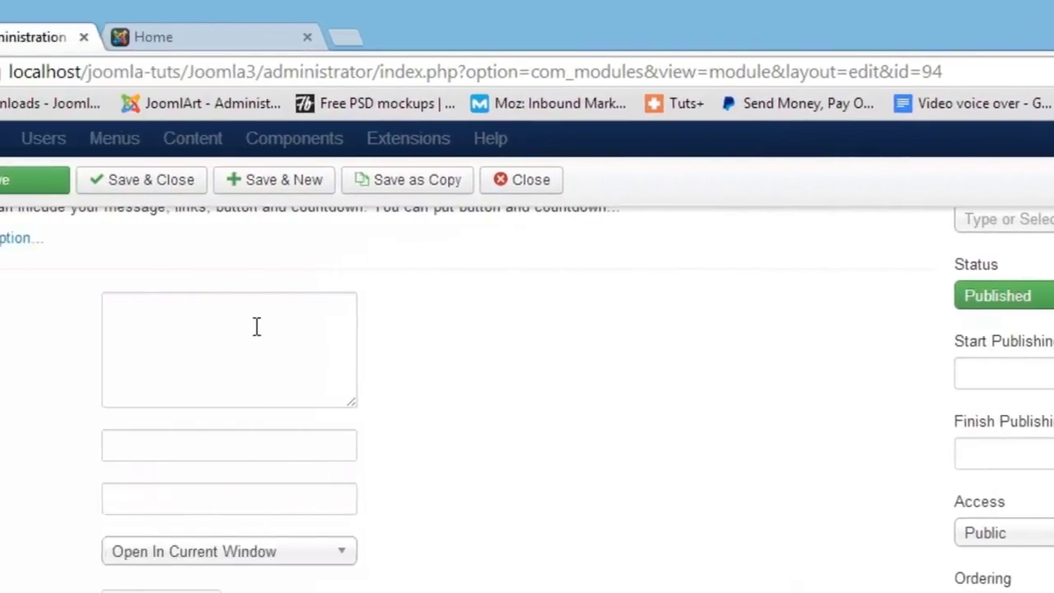
Step: Enter the promo message 'Welcome to our si' and the link URL joomlart.com/demo
{"action": "left_click", "coordinate": [246, 326]}
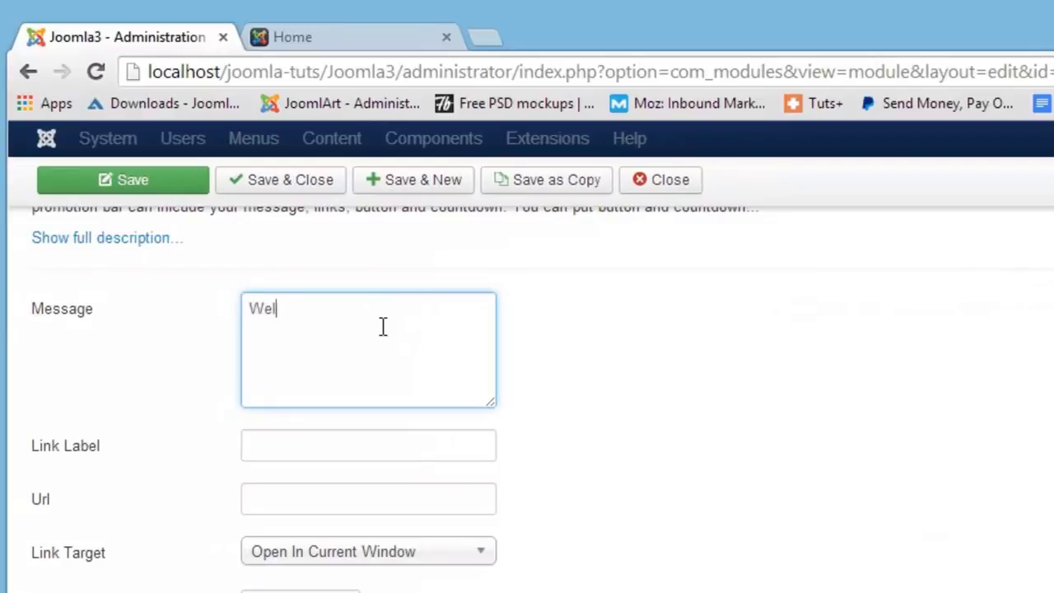
{"action": "type", "text": "Welcm"}
{"action": "key", "text": "BackSpace"}
{"action": "type", "text": "ome to our site"}
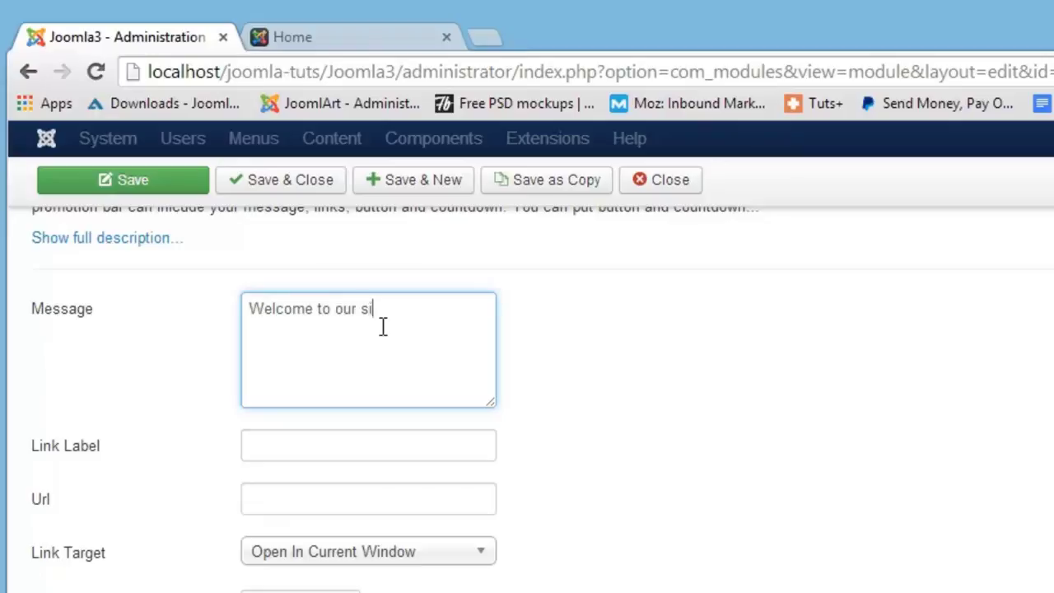
{"action": "left_click", "coordinate": [335, 449]}
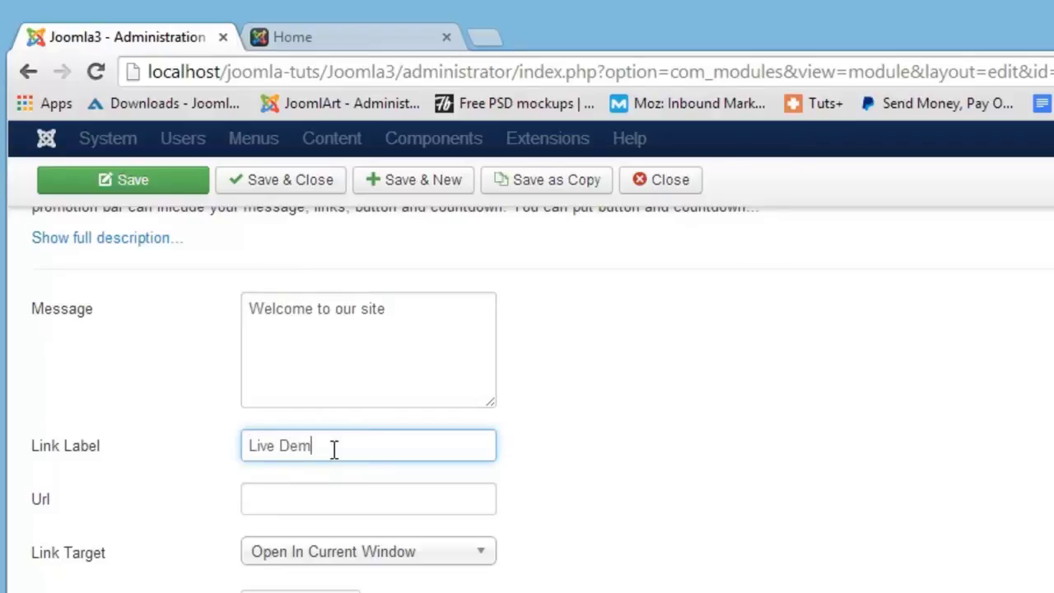
{"action": "left_click", "coordinate": [326, 495]}
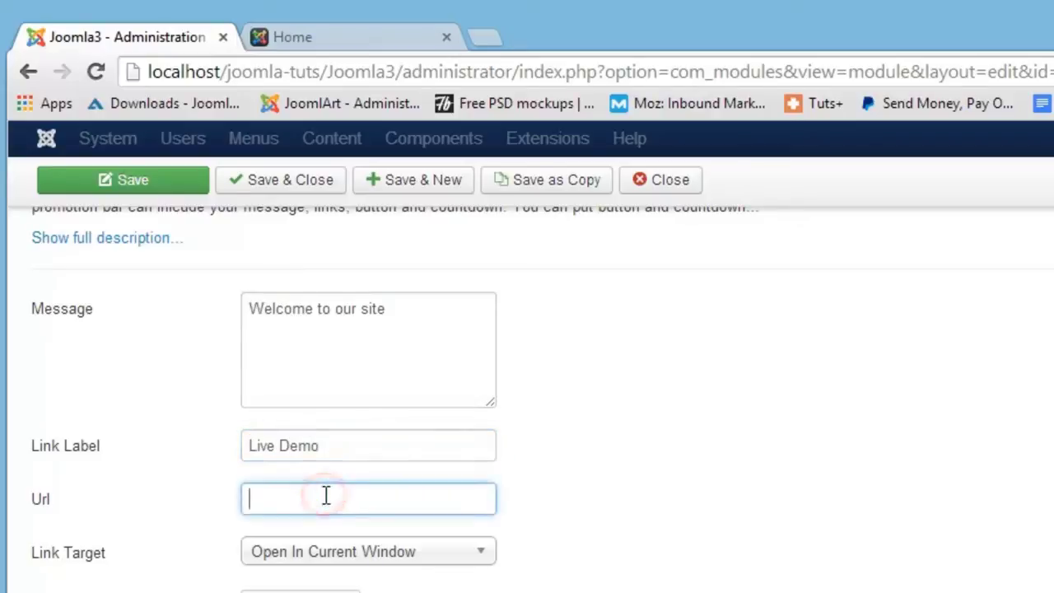
{"action": "type", "text": "joomlar"}
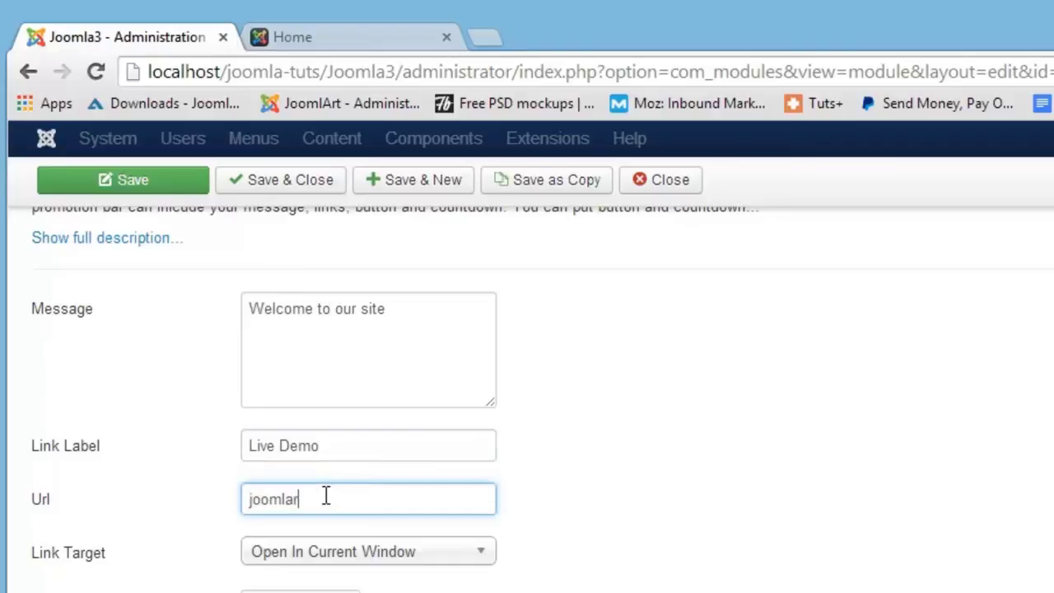
{"action": "type", "text": "t.com/demo"}
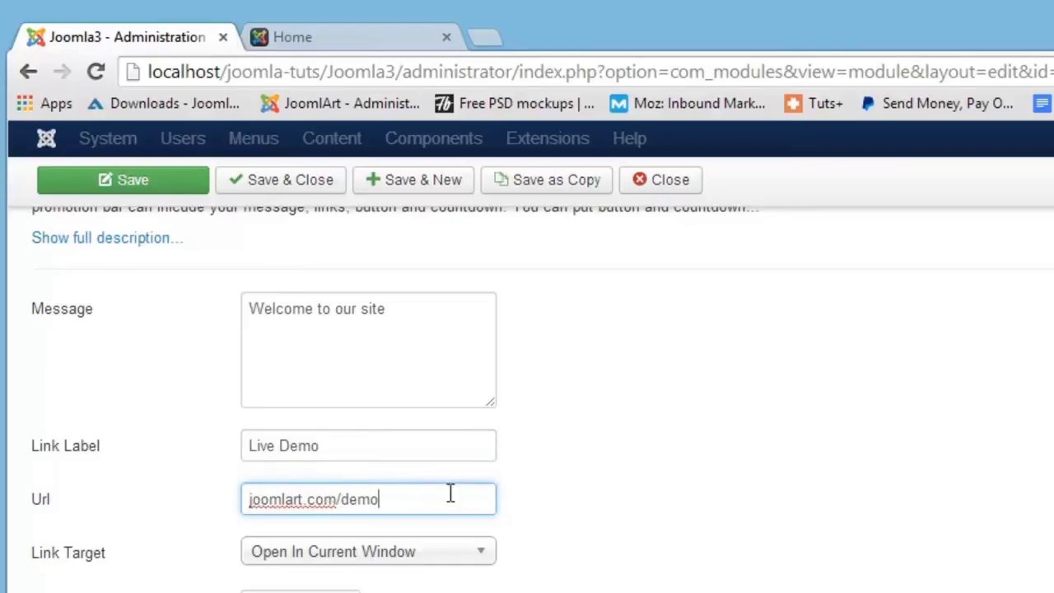
Step: Enable the countdown with an end date of 28 August 2014
{"action": "scroll", "coordinate": [1046, 366], "scroll_direction": "down", "scroll_amount": 10}
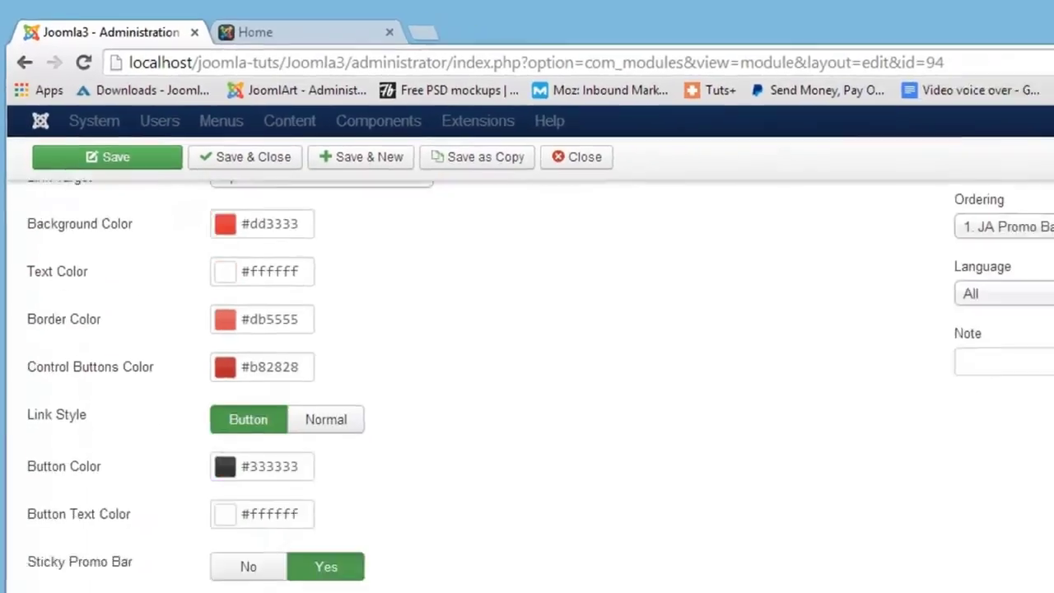
{"action": "scroll", "coordinate": [1044, 365], "scroll_direction": "down", "scroll_amount": 4}
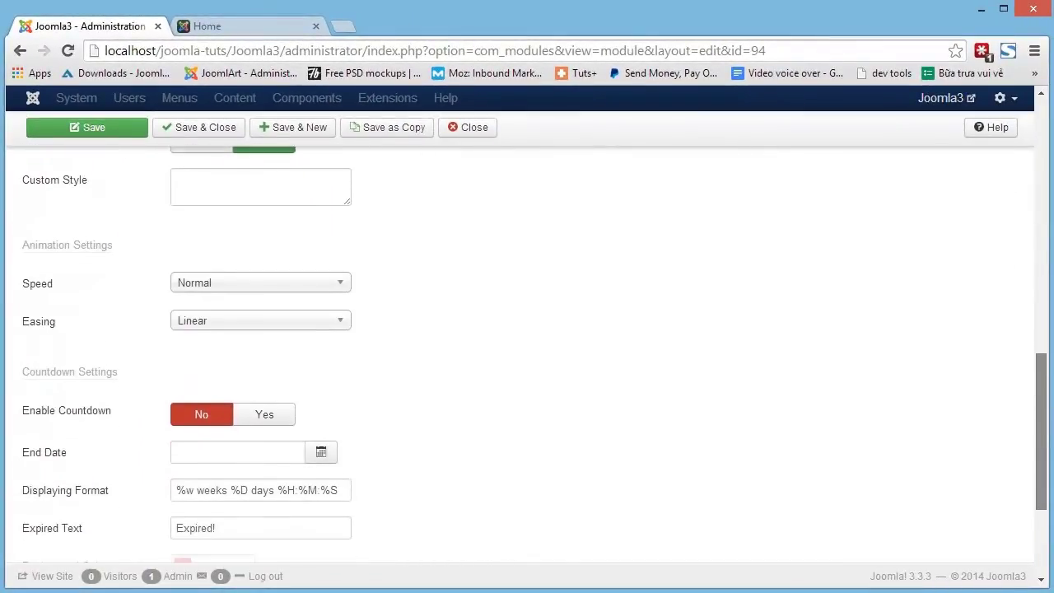
{"action": "left_click", "coordinate": [269, 418]}
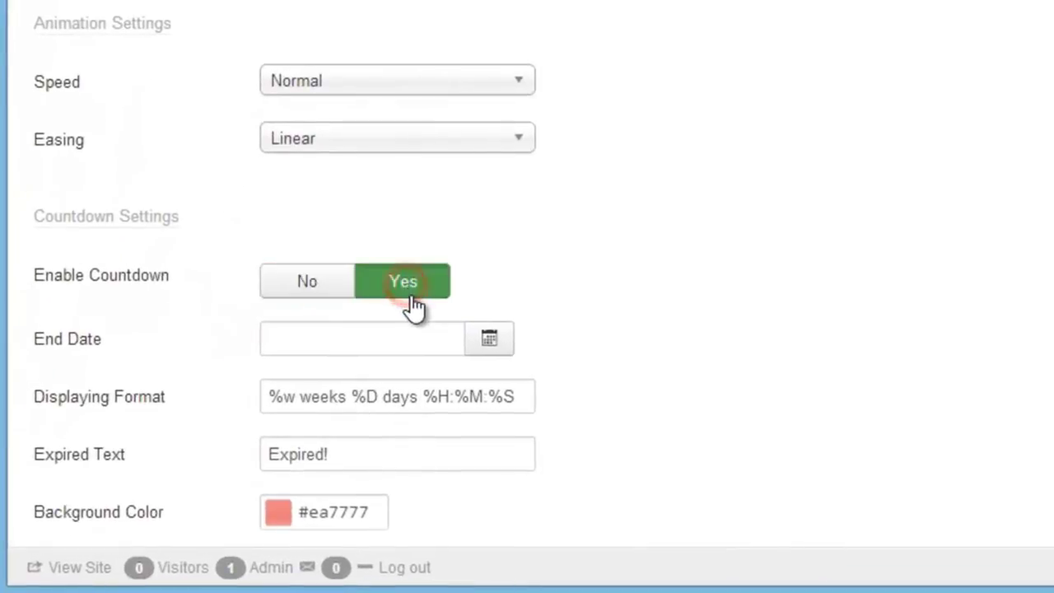
{"action": "left_click", "coordinate": [489, 340]}
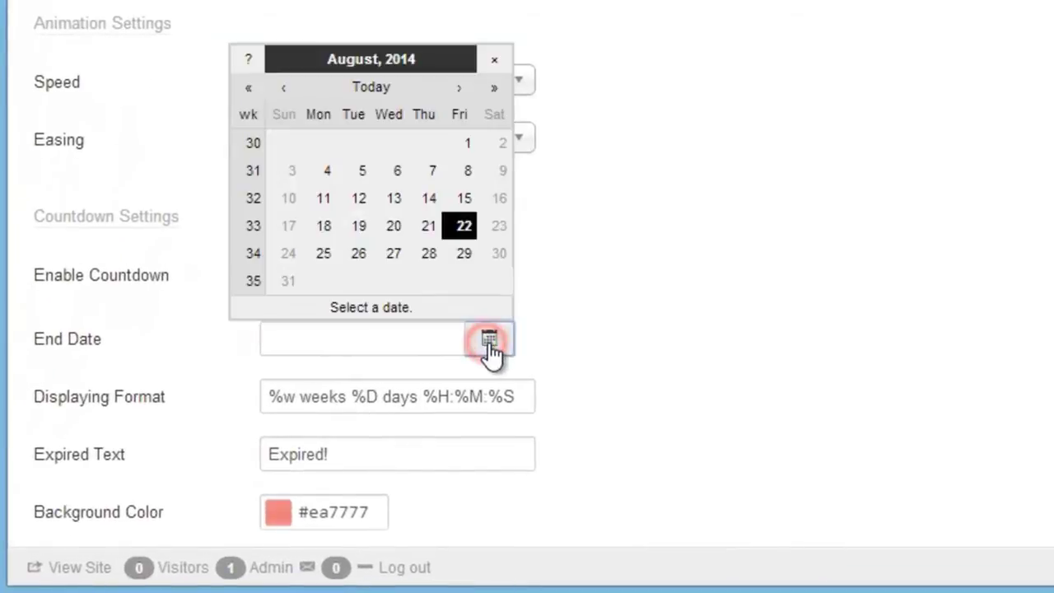
{"action": "left_click", "coordinate": [429, 254]}
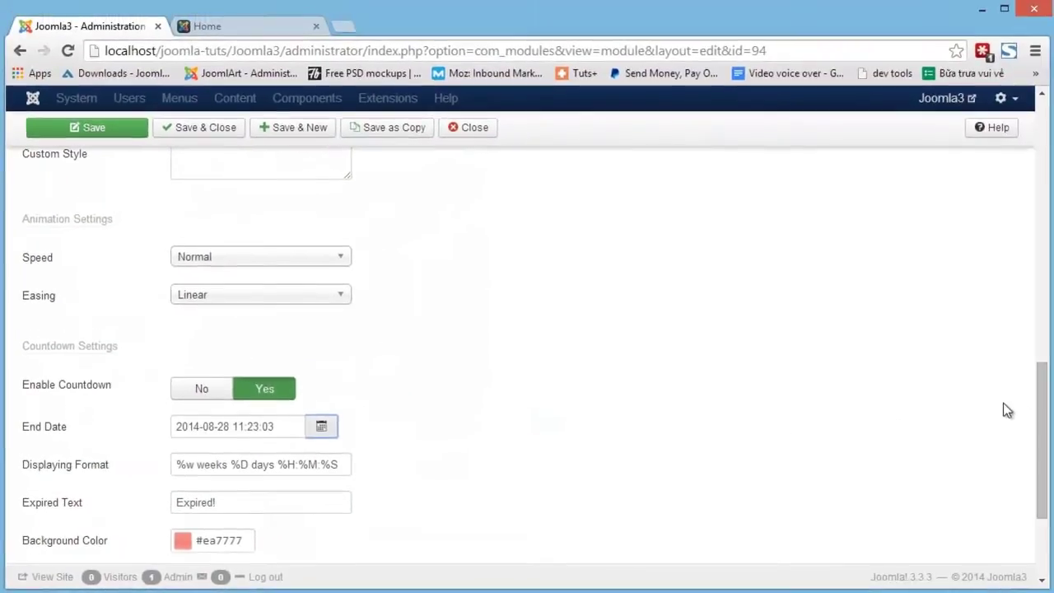
{"action": "left_click_drag", "start_coordinate": [1042, 404], "coordinate": [1029, 140]}
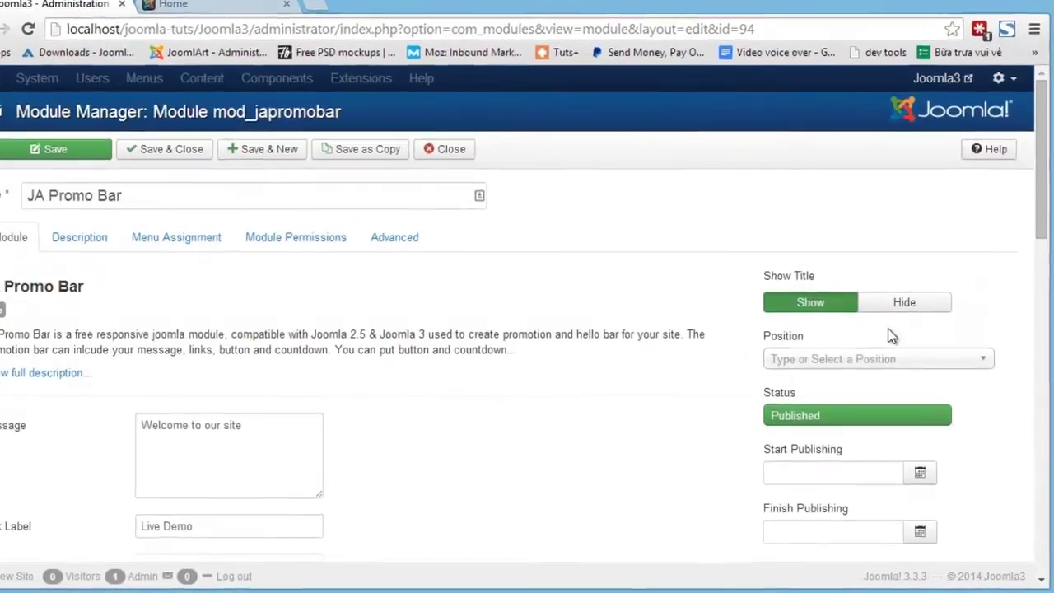
Step: Place the module in the Purity_iii Footer [footer] position
{"action": "left_click", "coordinate": [872, 367]}
{"action": "type", "text": "foot"}
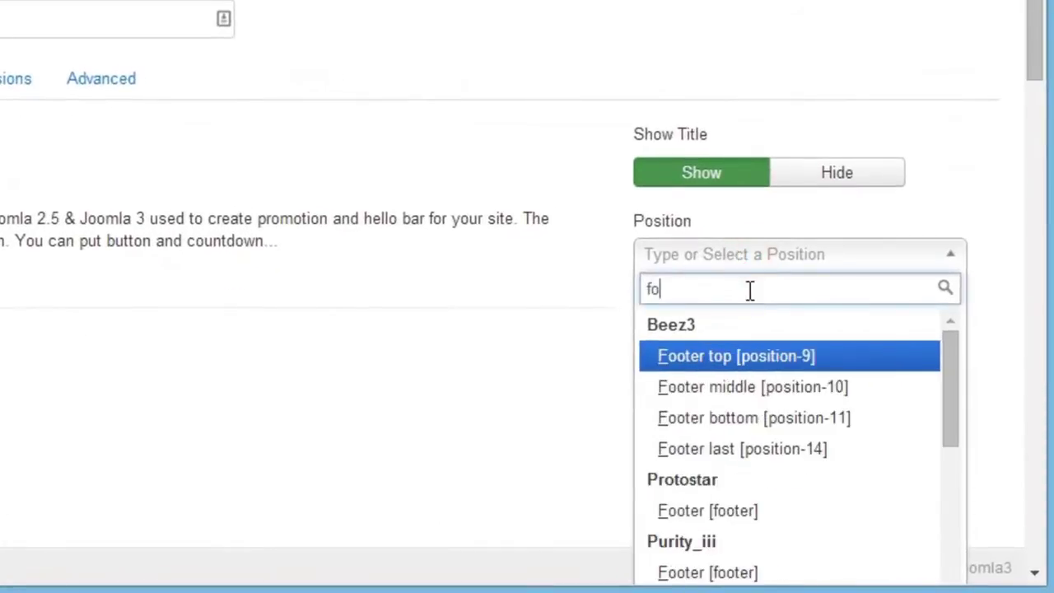
{"action": "type", "text": "er"}
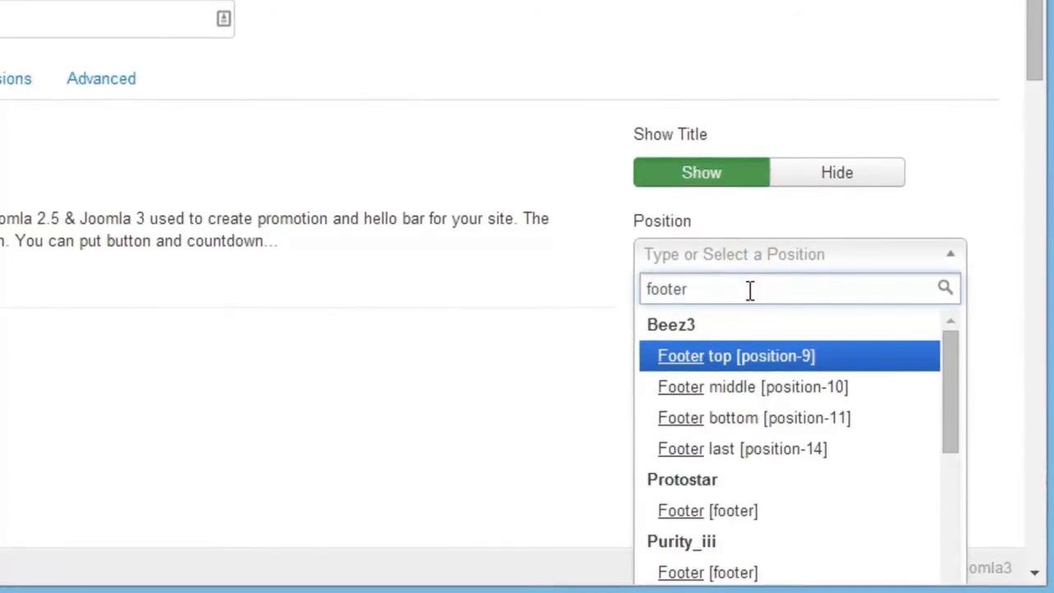
{"action": "left_click", "coordinate": [715, 572]}
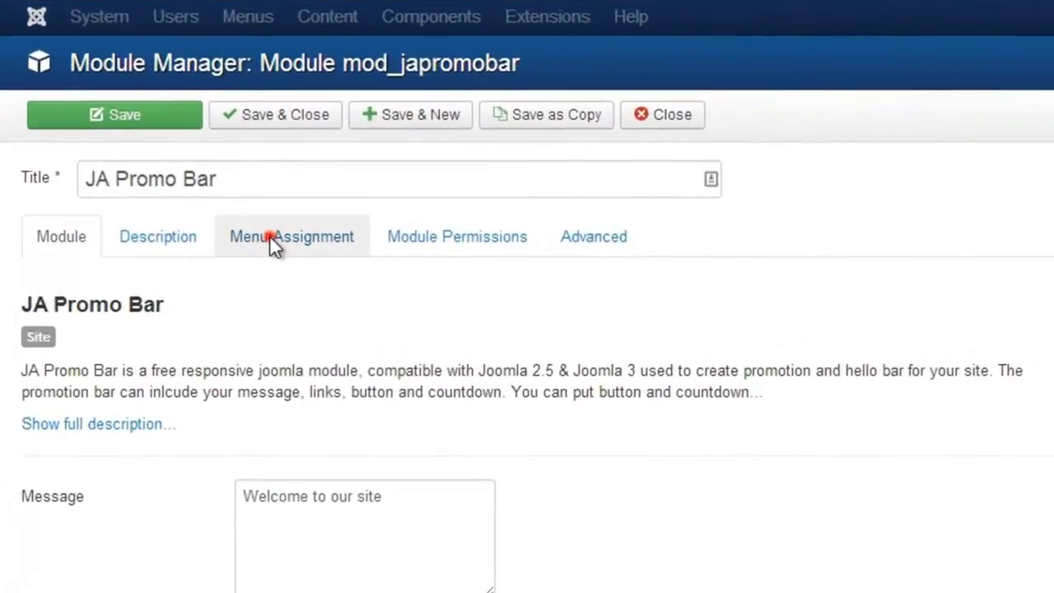
Step: Assign the module to all pages and save it
{"action": "left_click", "coordinate": [270, 234]}
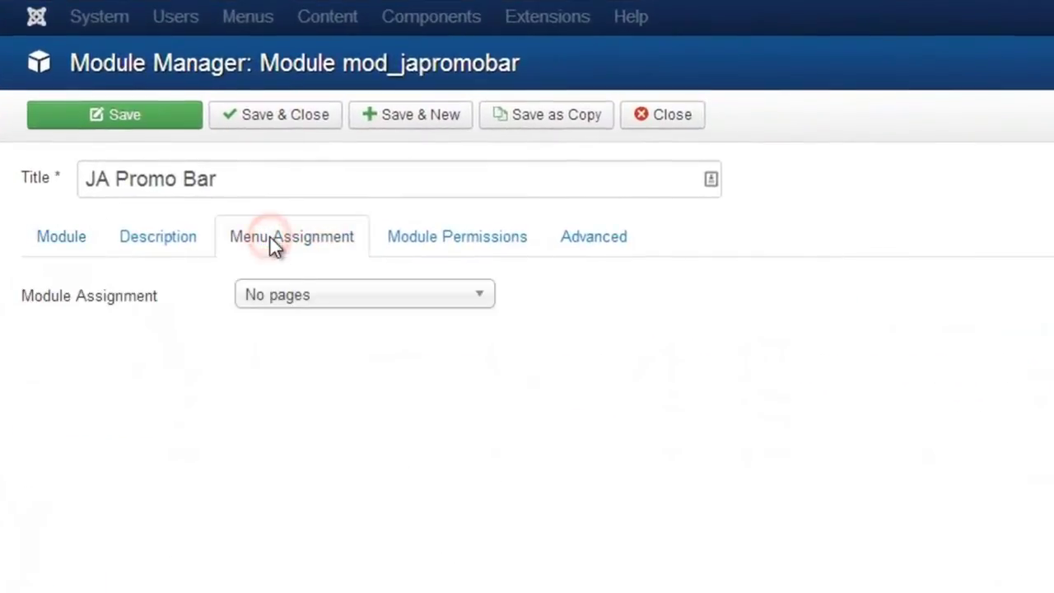
{"action": "left_click", "coordinate": [296, 298]}
{"action": "left_click", "coordinate": [301, 321]}
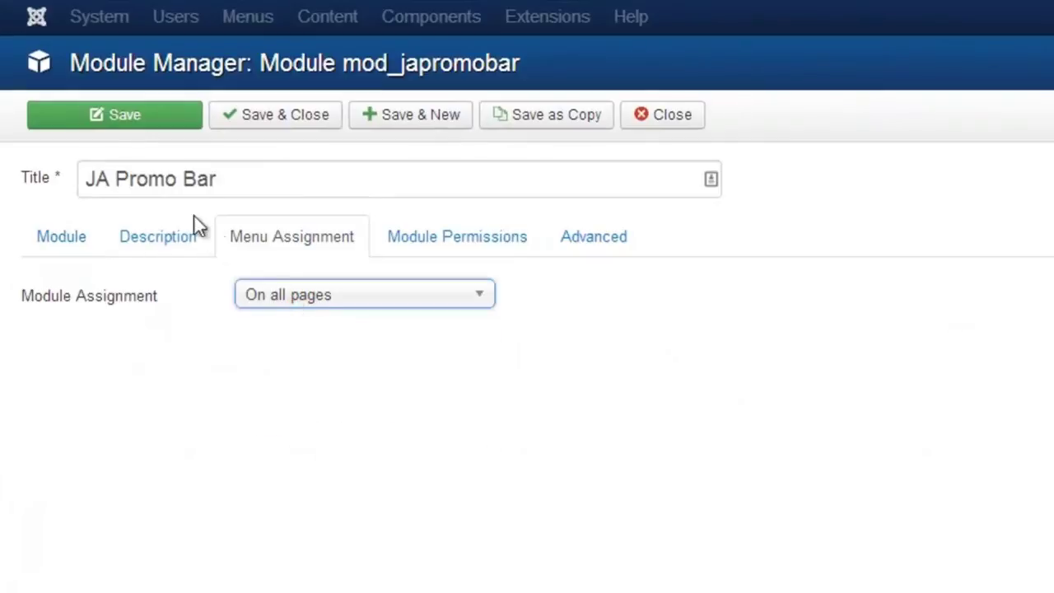
{"action": "left_click", "coordinate": [119, 113]}
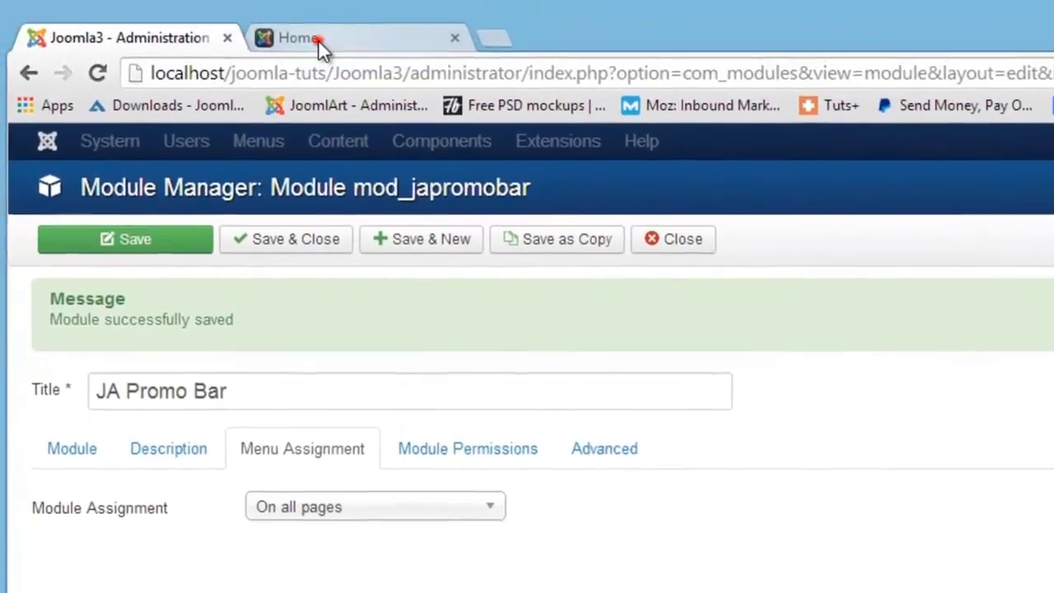
Step: Reload the site front end to check the red promo bar countdown, then return to the admin tab
{"action": "left_click", "coordinate": [317, 40]}
{"action": "right_click", "coordinate": [317, 39]}
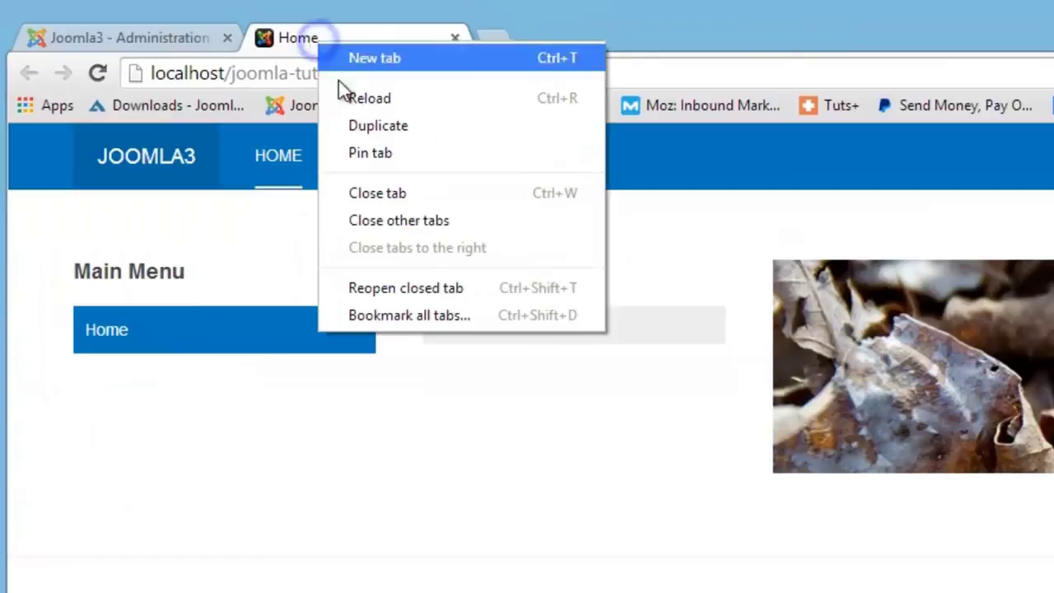
{"action": "left_click", "coordinate": [346, 96]}
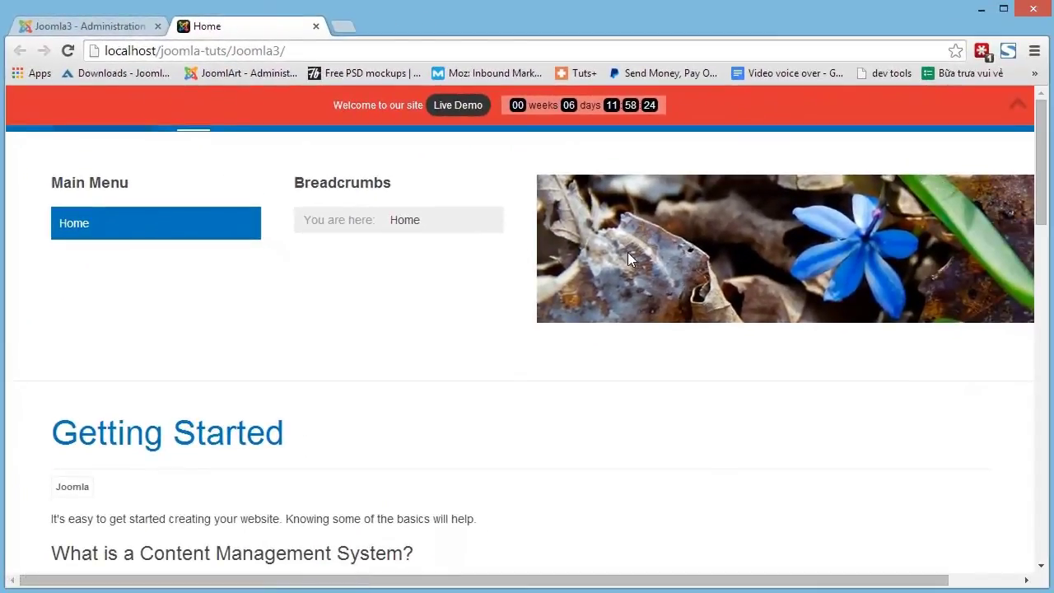
{"action": "left_click", "coordinate": [1029, 111]}
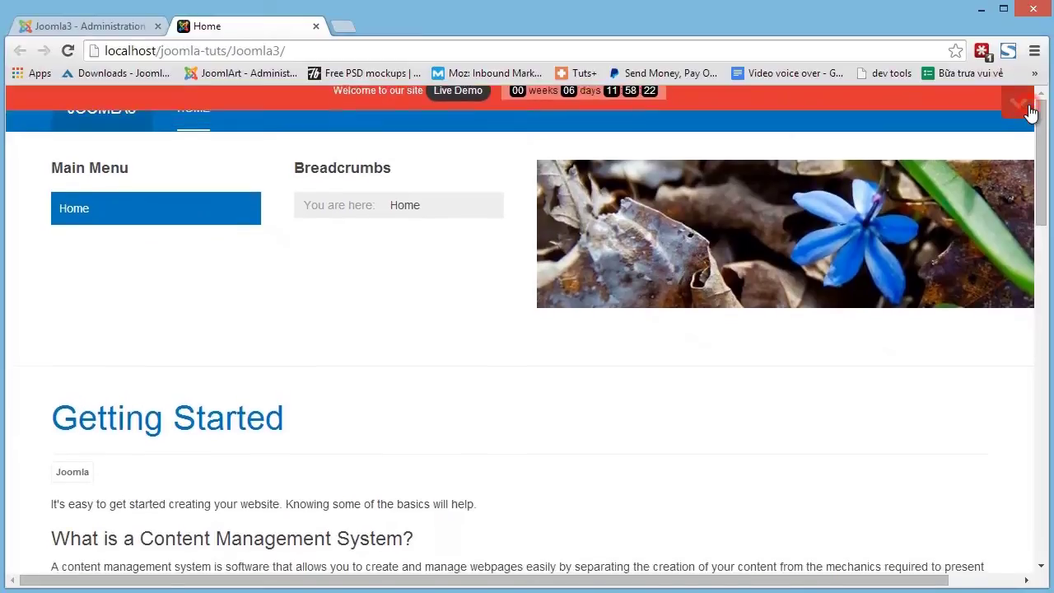
{"action": "key", "text": "ctrl+Tab"}
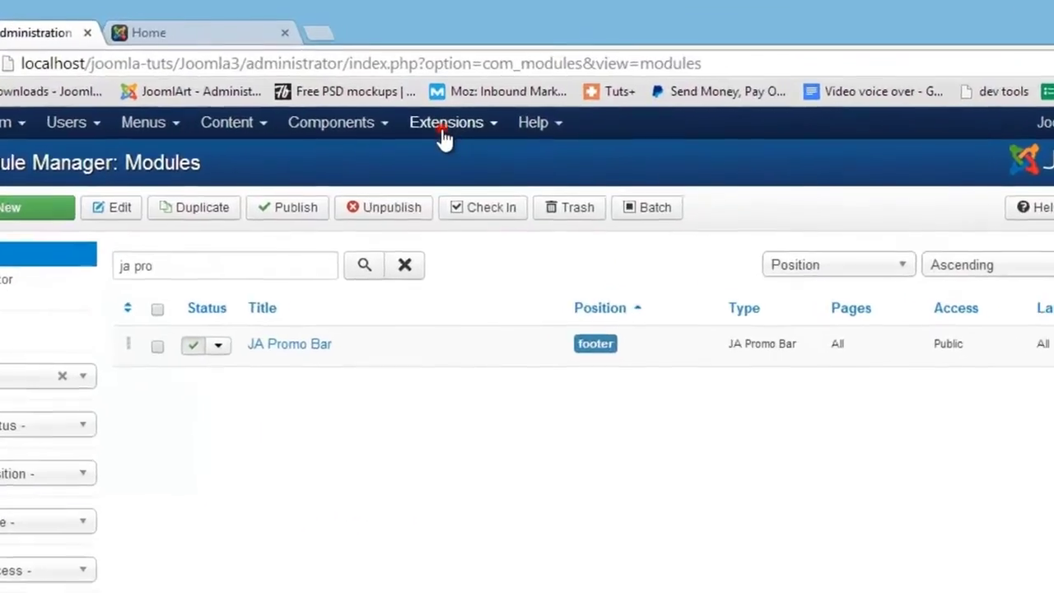
Step: Search the Plugin Manager for 'ca' and open the System - Cache plugin
{"action": "left_click", "coordinate": [442, 98]}
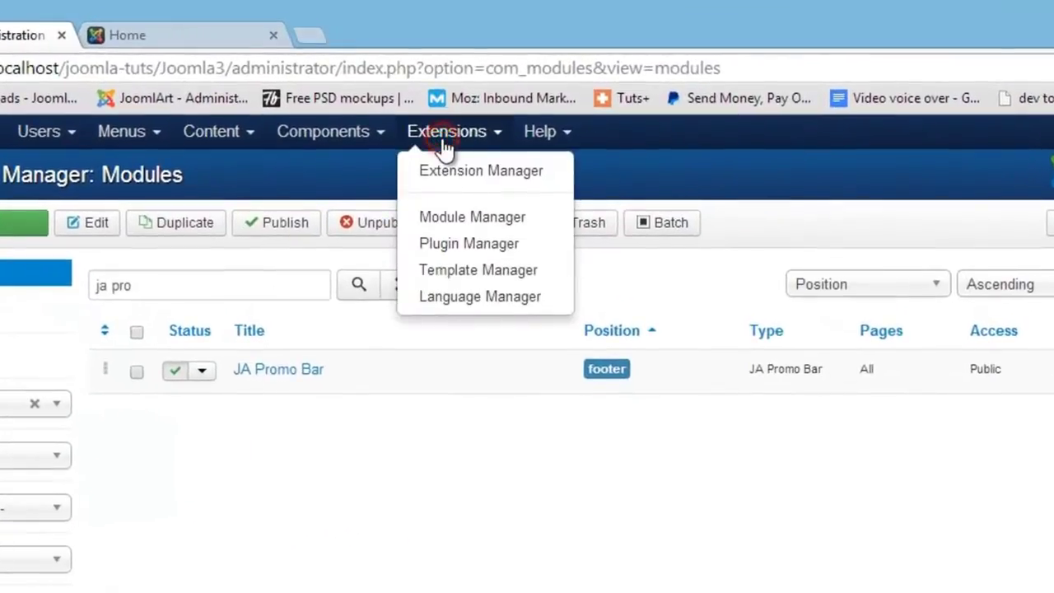
{"action": "left_click", "coordinate": [449, 241]}
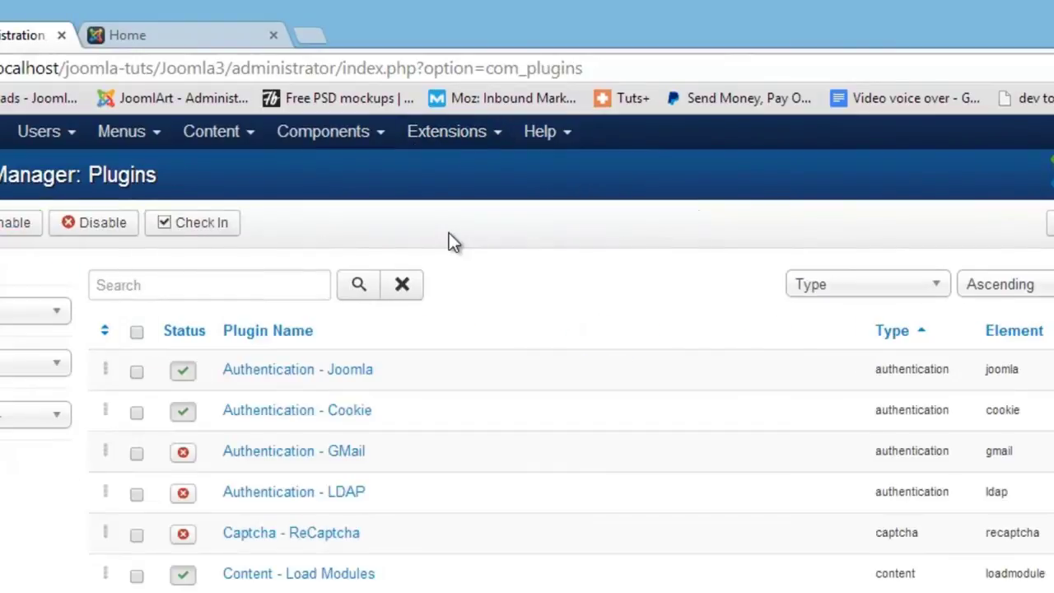
{"action": "left_click", "coordinate": [239, 287]}
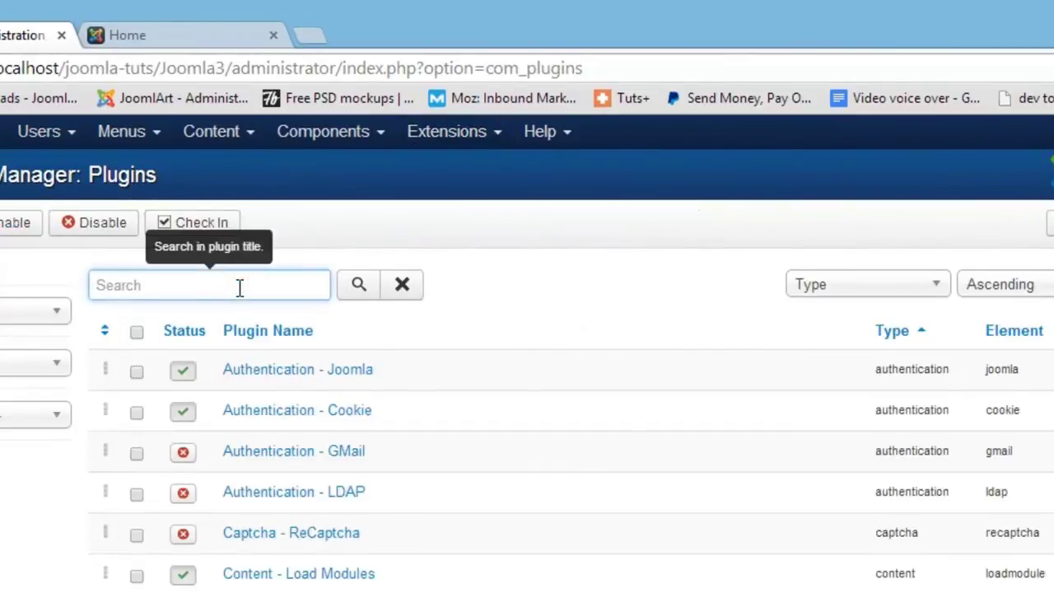
{"action": "type", "text": "cache"}
{"action": "key", "text": "Return"}
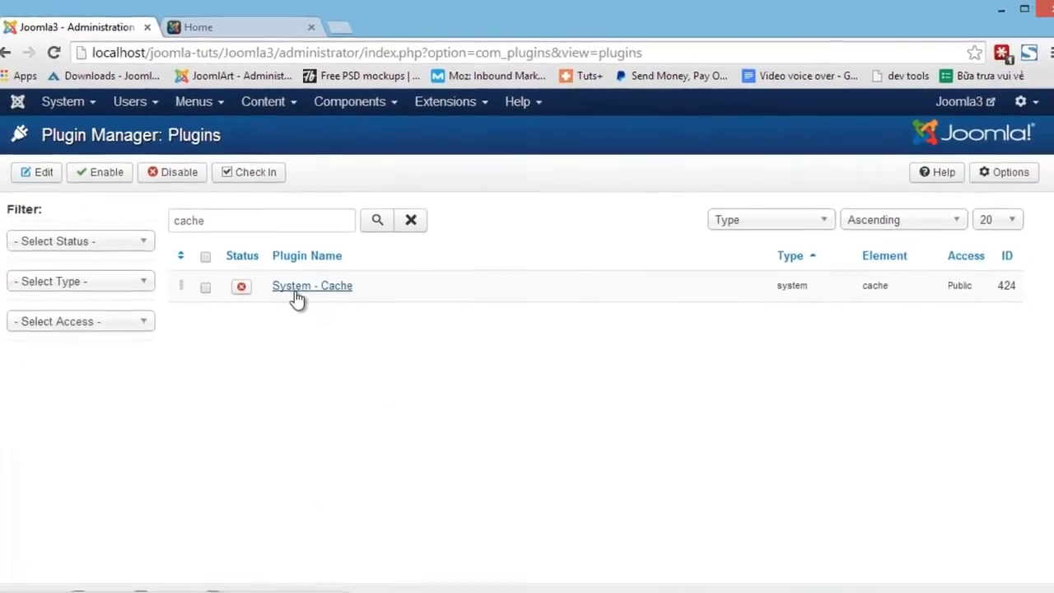
{"action": "left_click", "coordinate": [251, 372]}
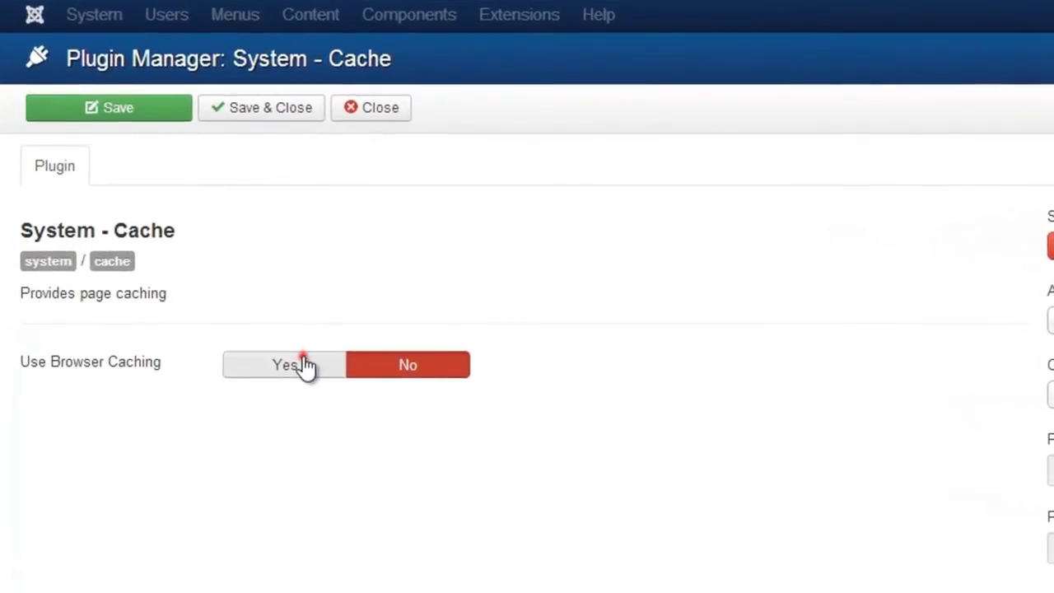
Step: Set Use Browser Caching to Yes and status to Enabled, then save the plugin
{"action": "left_click", "coordinate": [306, 365]}
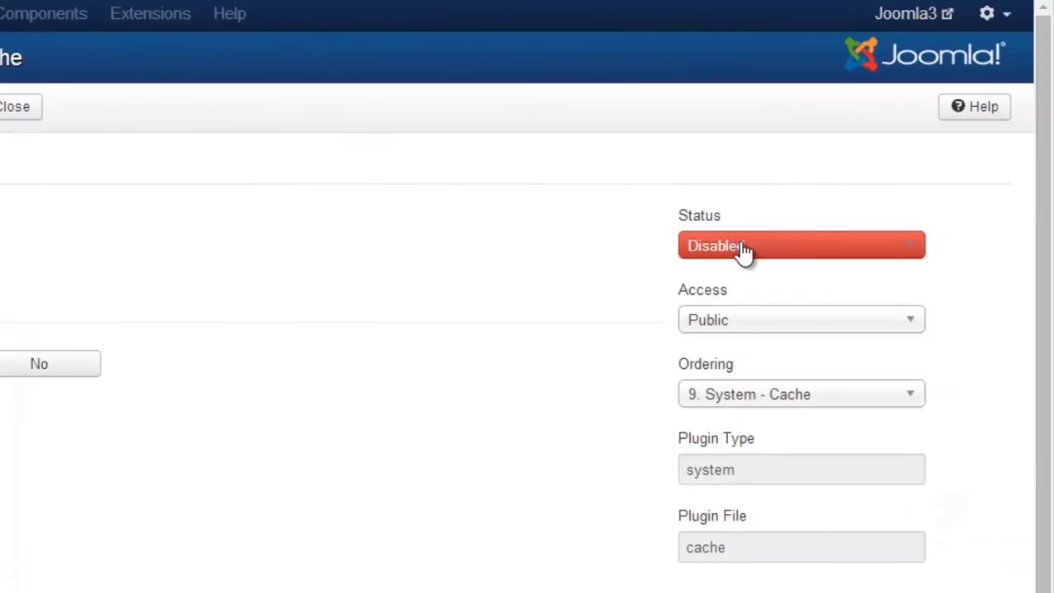
{"action": "left_click", "coordinate": [743, 249]}
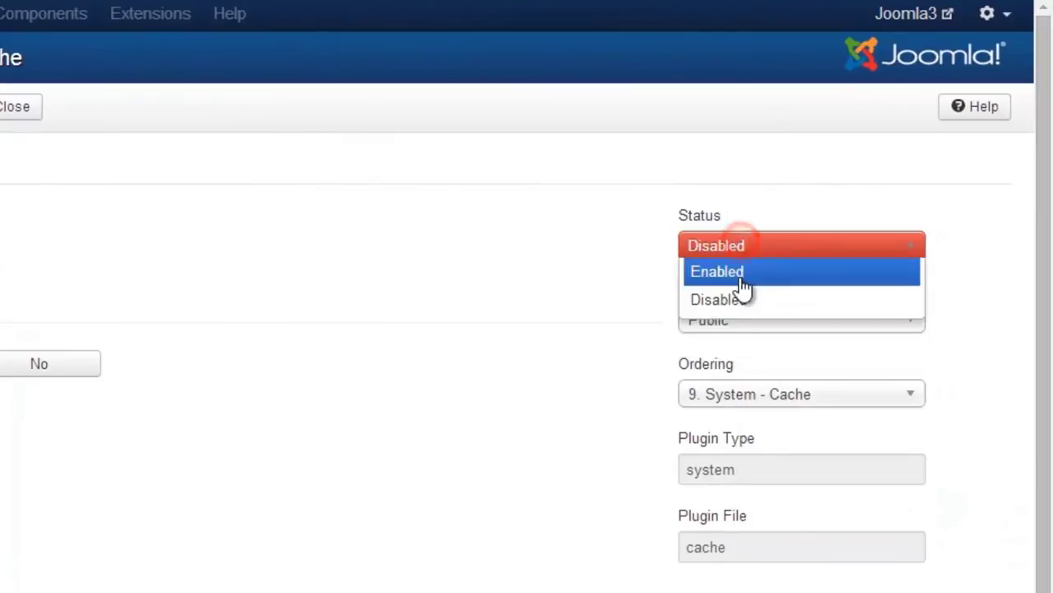
{"action": "left_click", "coordinate": [739, 272]}
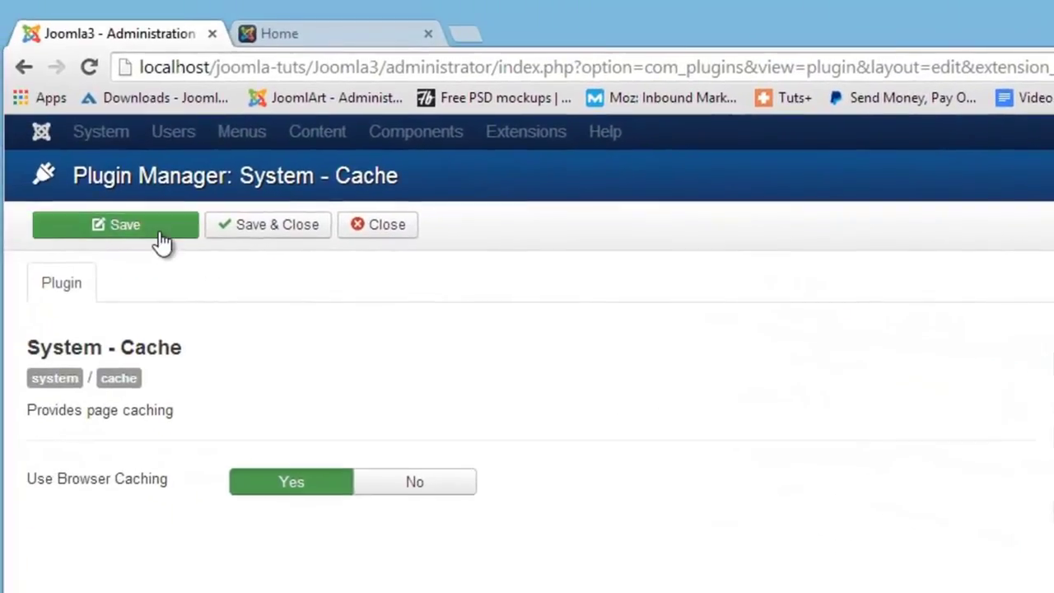
{"action": "left_click", "coordinate": [135, 223]}
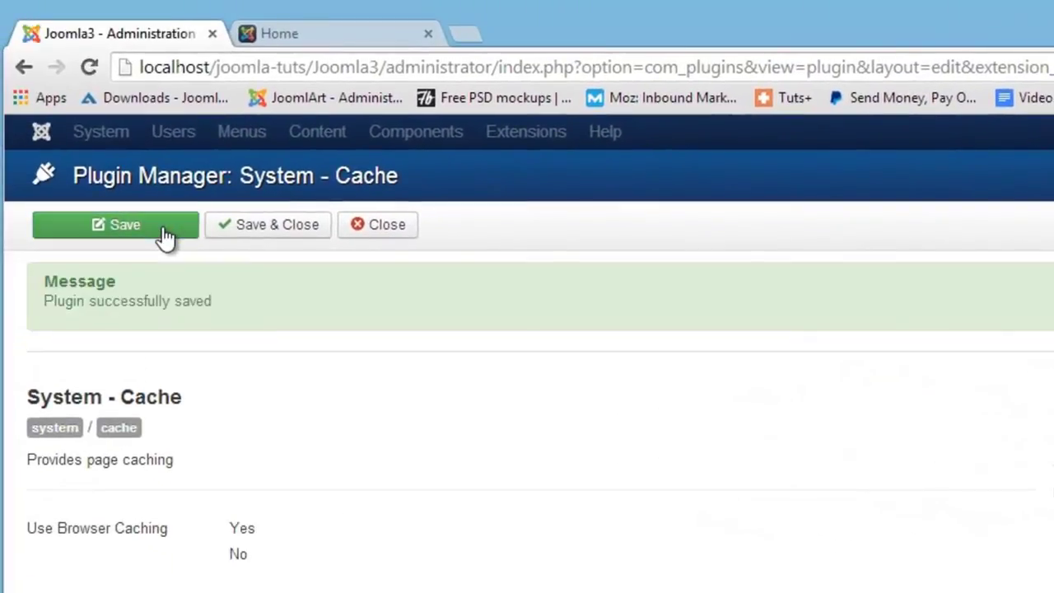